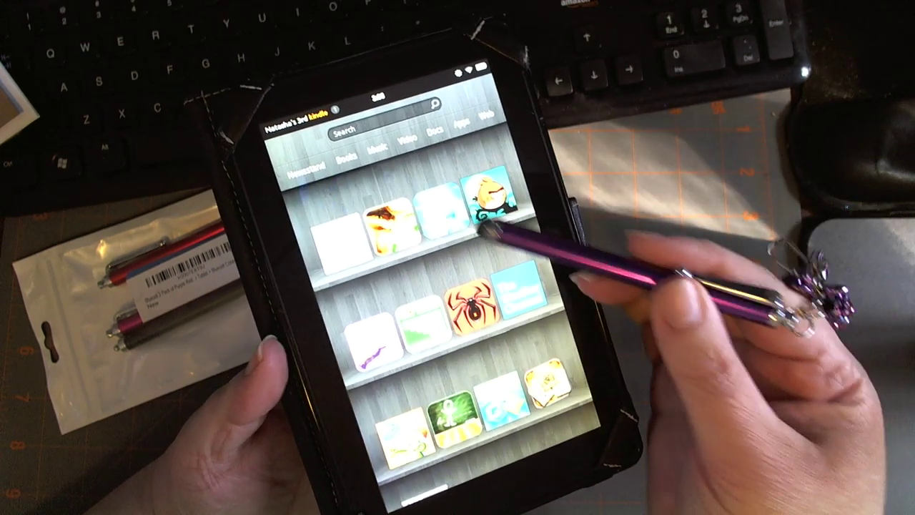
Launch TweetCaster from the installed apps on the home carousel
left_click(477, 227)
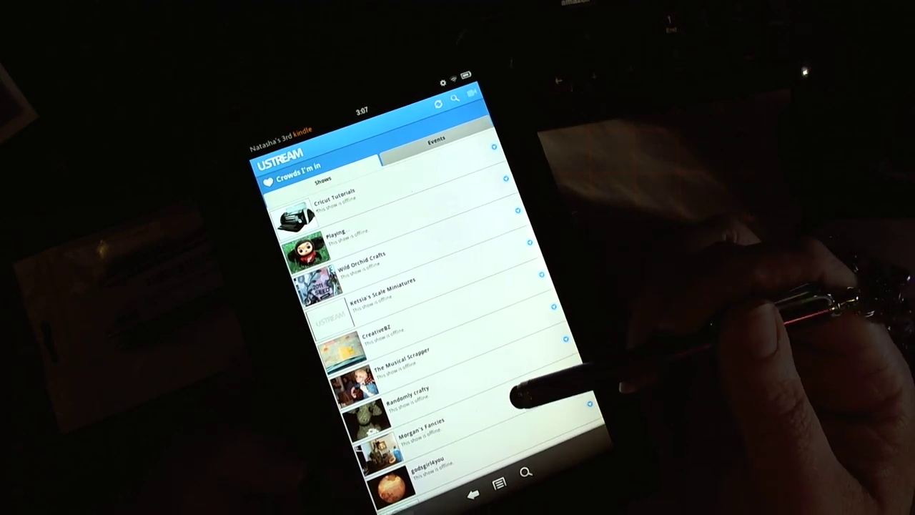
scroll(514, 349, "down", 8)
scroll(504, 336, "down", 6)
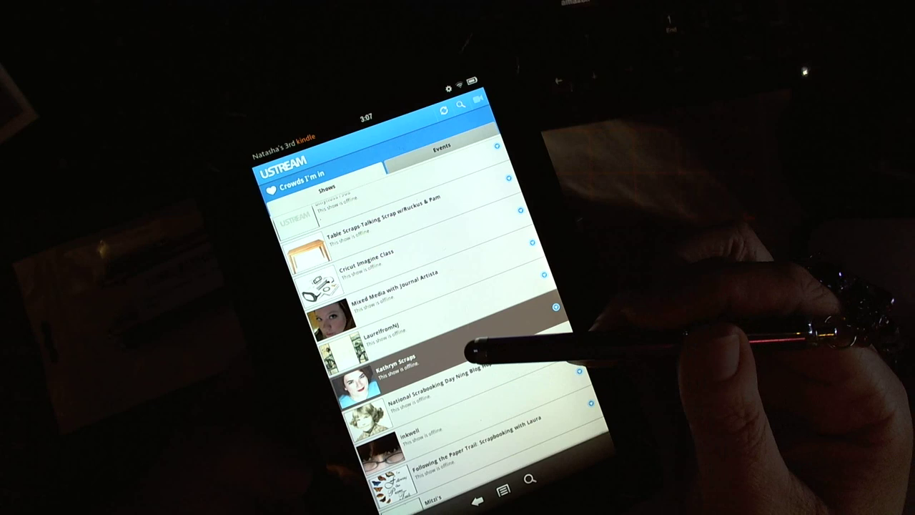
Open the Mixed Media with Journal Artista show, peek at Share/Leave, then go back
left_click(464, 315)
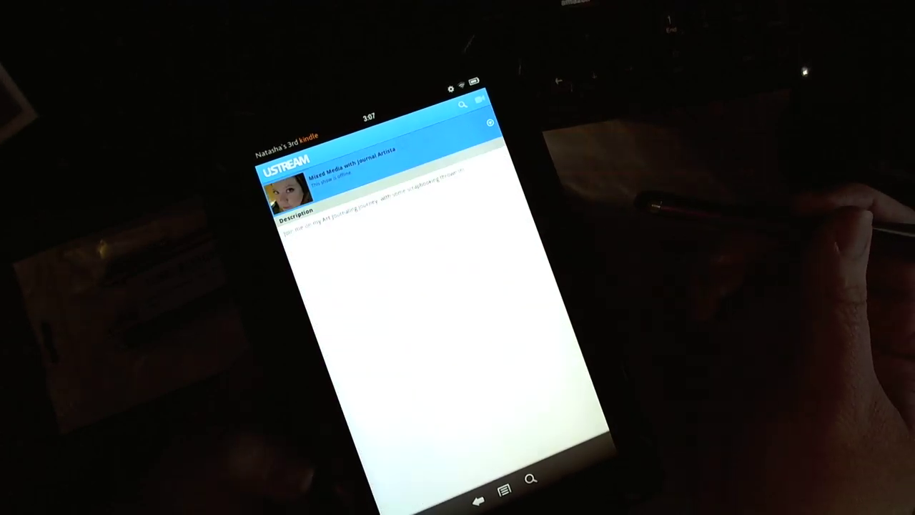
left_click(490, 129)
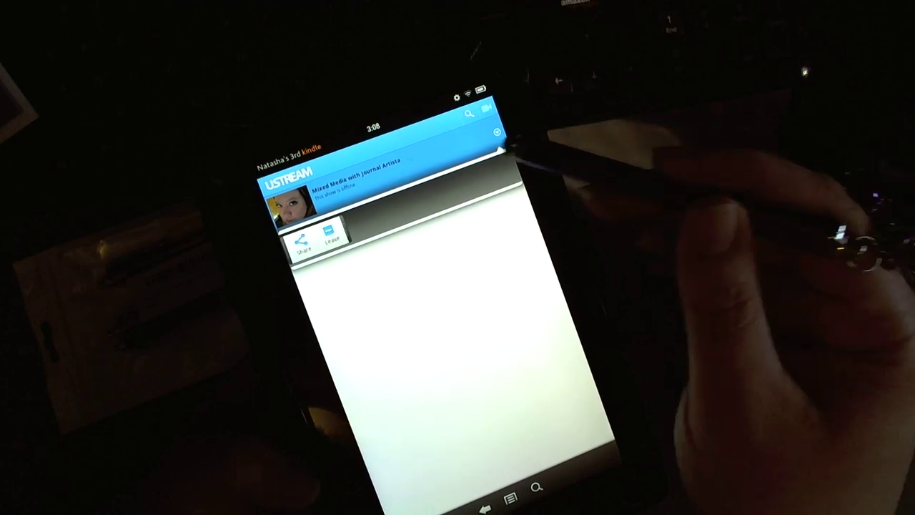
left_click(497, 376)
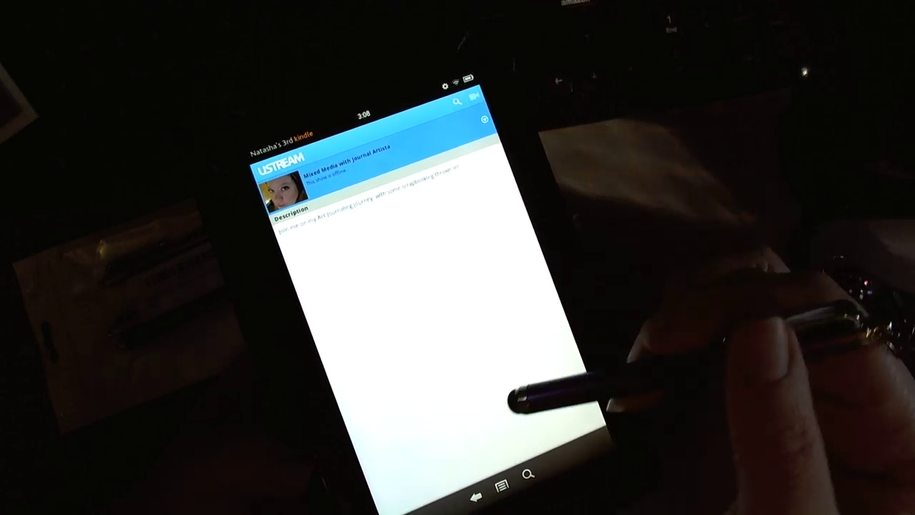
left_click(476, 495)
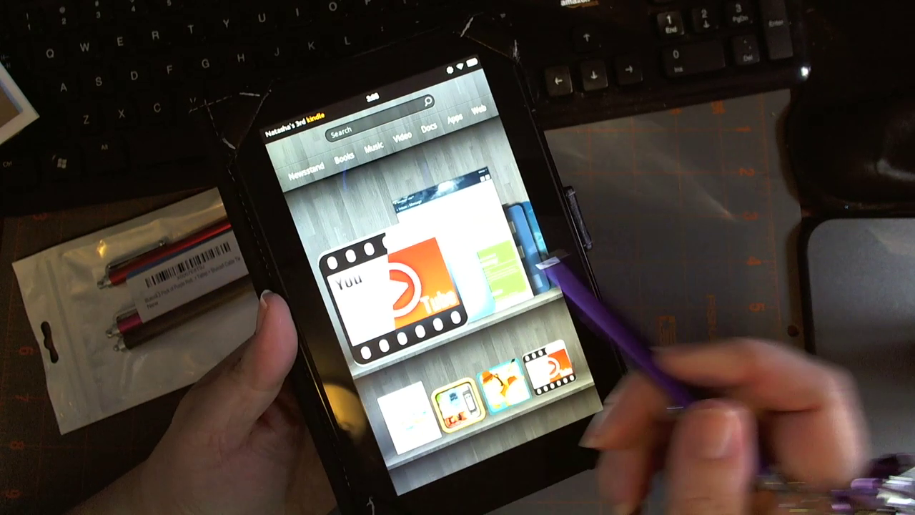
Swipe the home carousel with the stylus to flip through recent apps
mouse_move(400, 286)
left_mouse_down()
mouse_move(486, 300)
mouse_move(400, 286)
left_mouse_up()
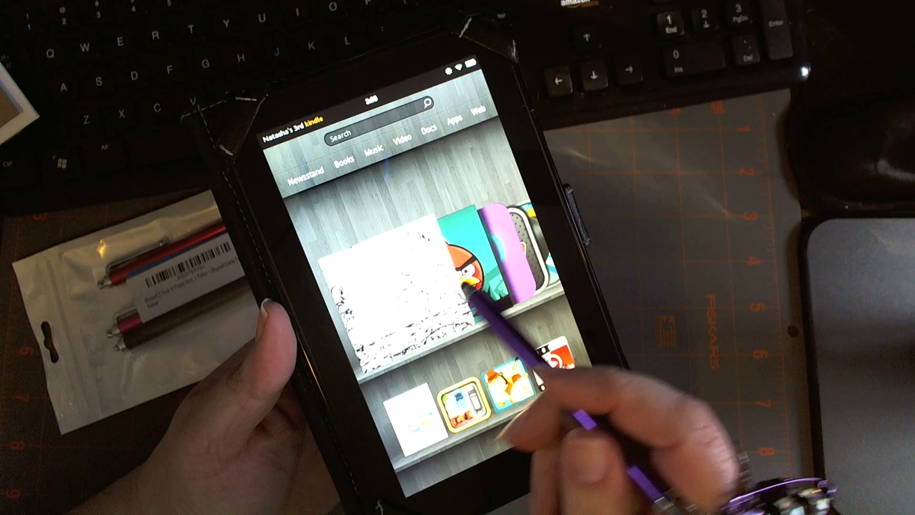
left_click_drag(500, 293, 415, 286)
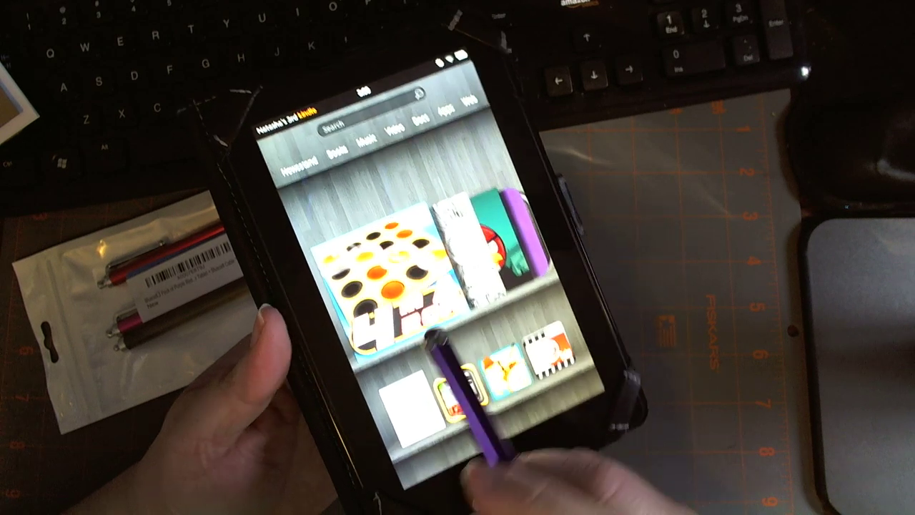